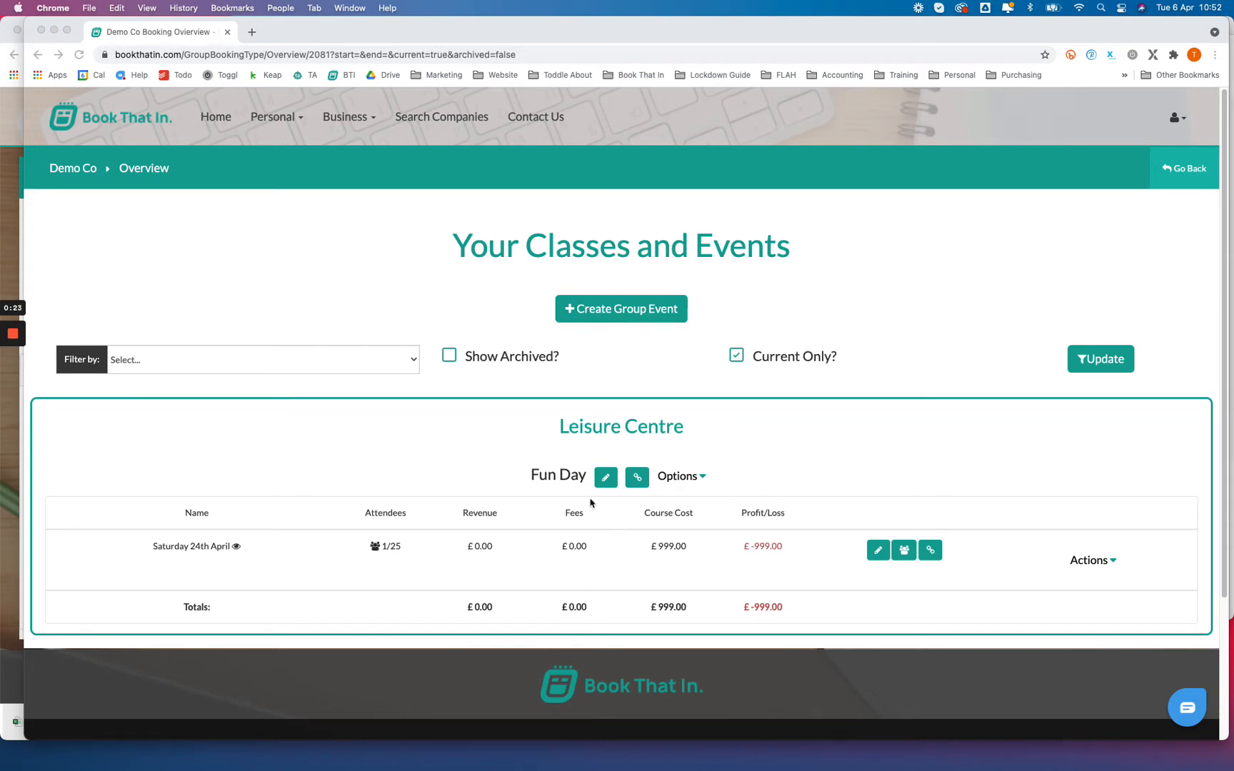
Step: Stop limiting the classes and events overview to current ones, and locate Juniors Class (Leisure Centre)
click(736, 357)
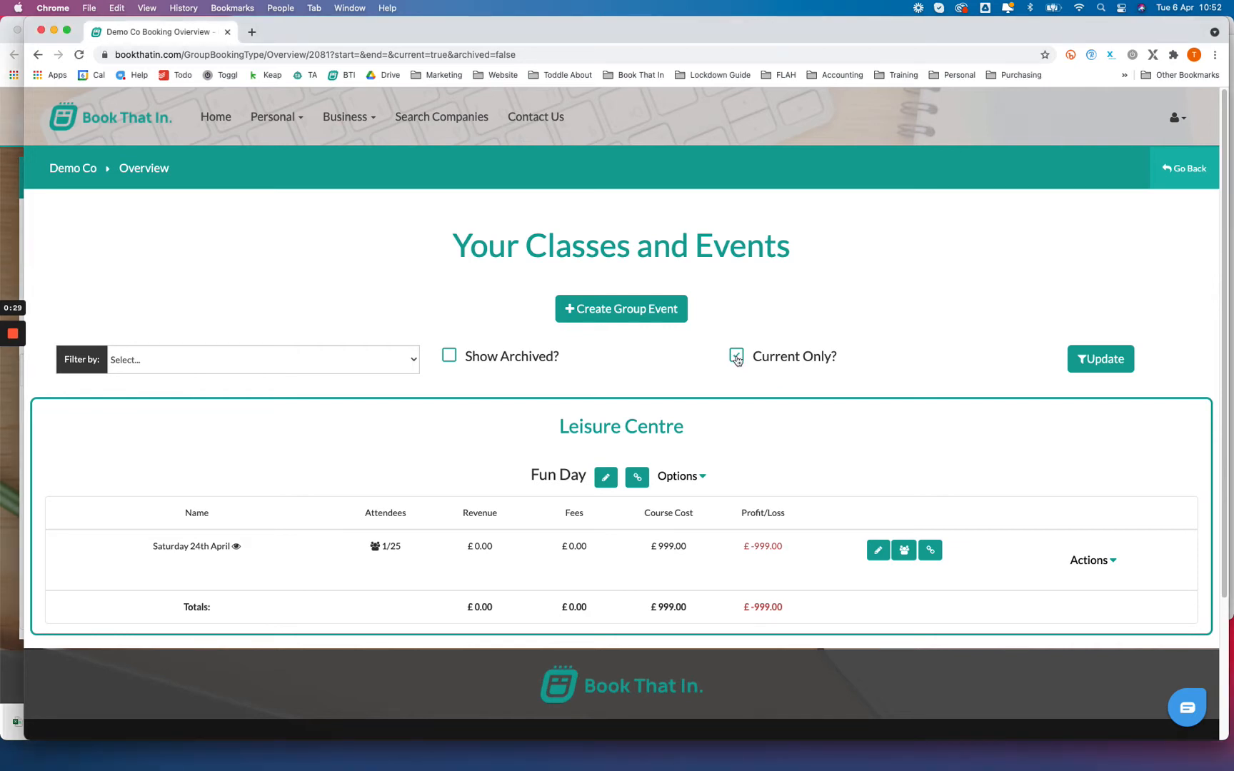
click(1096, 361)
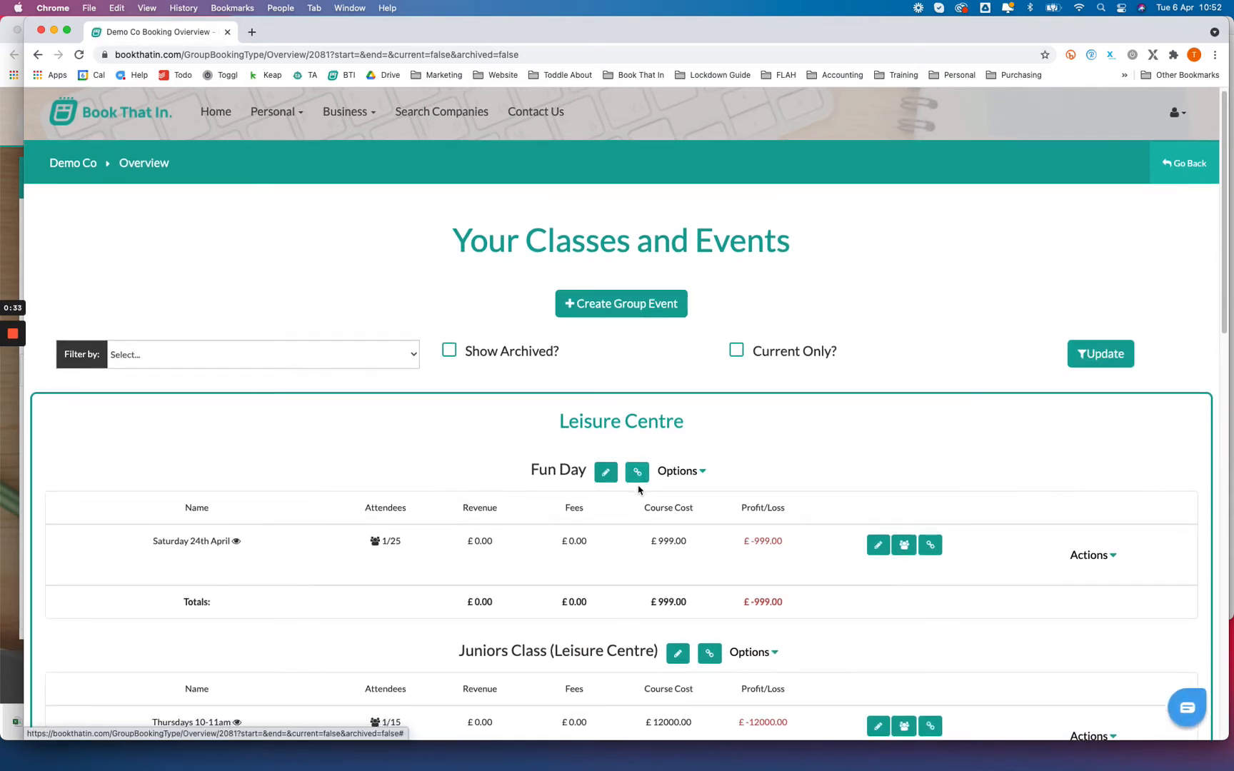
scroll(640, 485, down, 3)
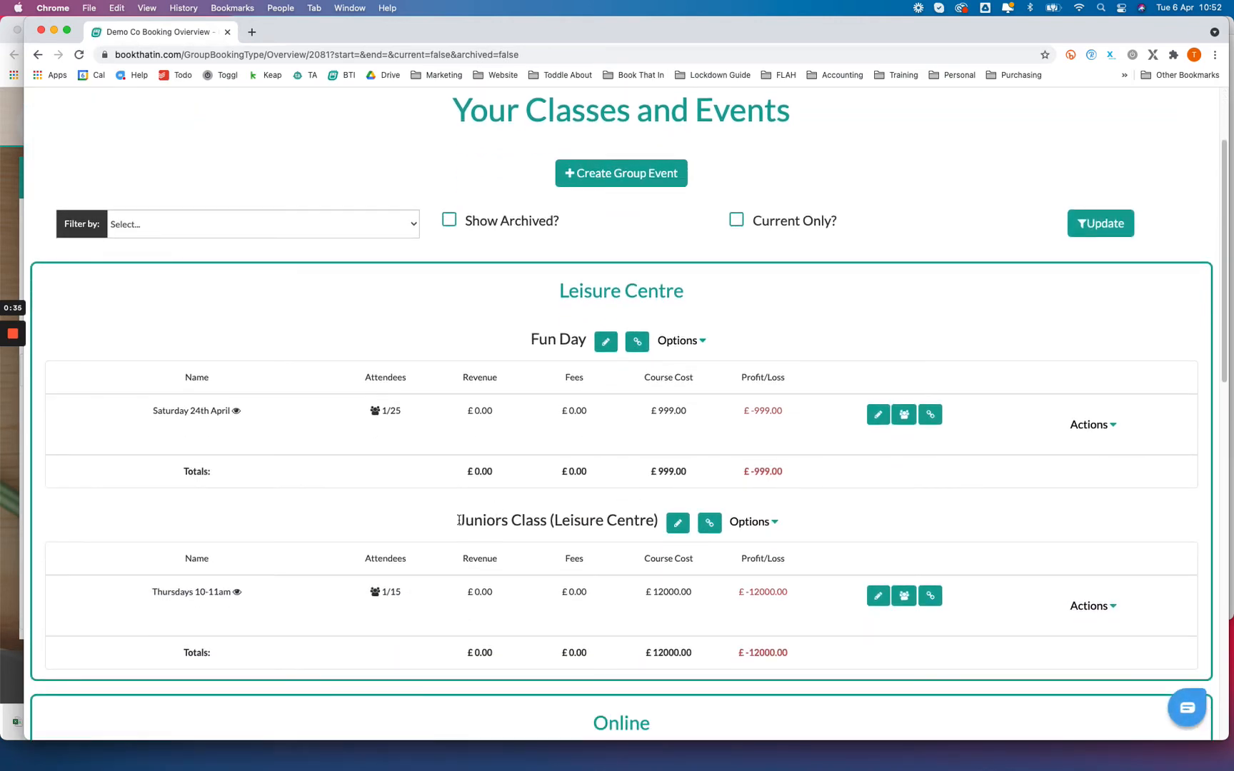
drag(459, 522, 606, 521)
click(594, 520)
scroll(697, 500, up, 2)
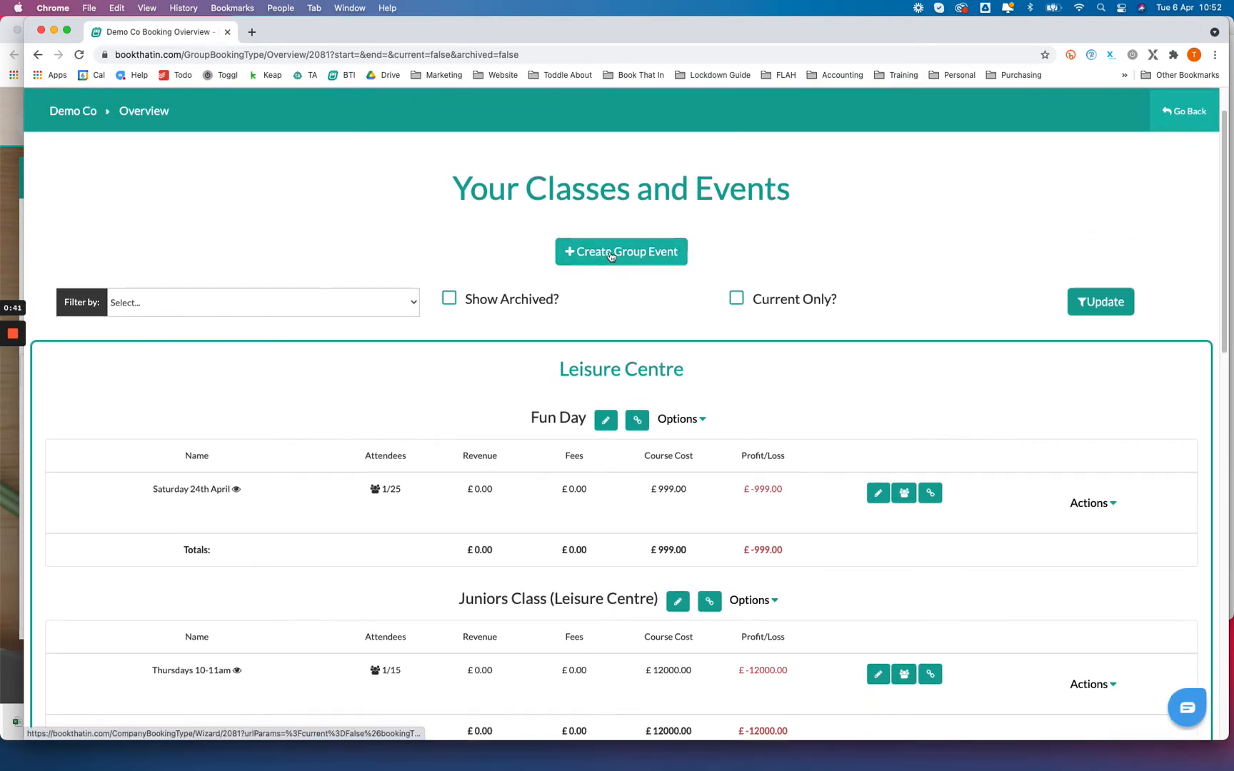
Step: Start a new group event linked to the existing type Juniors Class (Leisure Centre) and continue to its dates
click(611, 253)
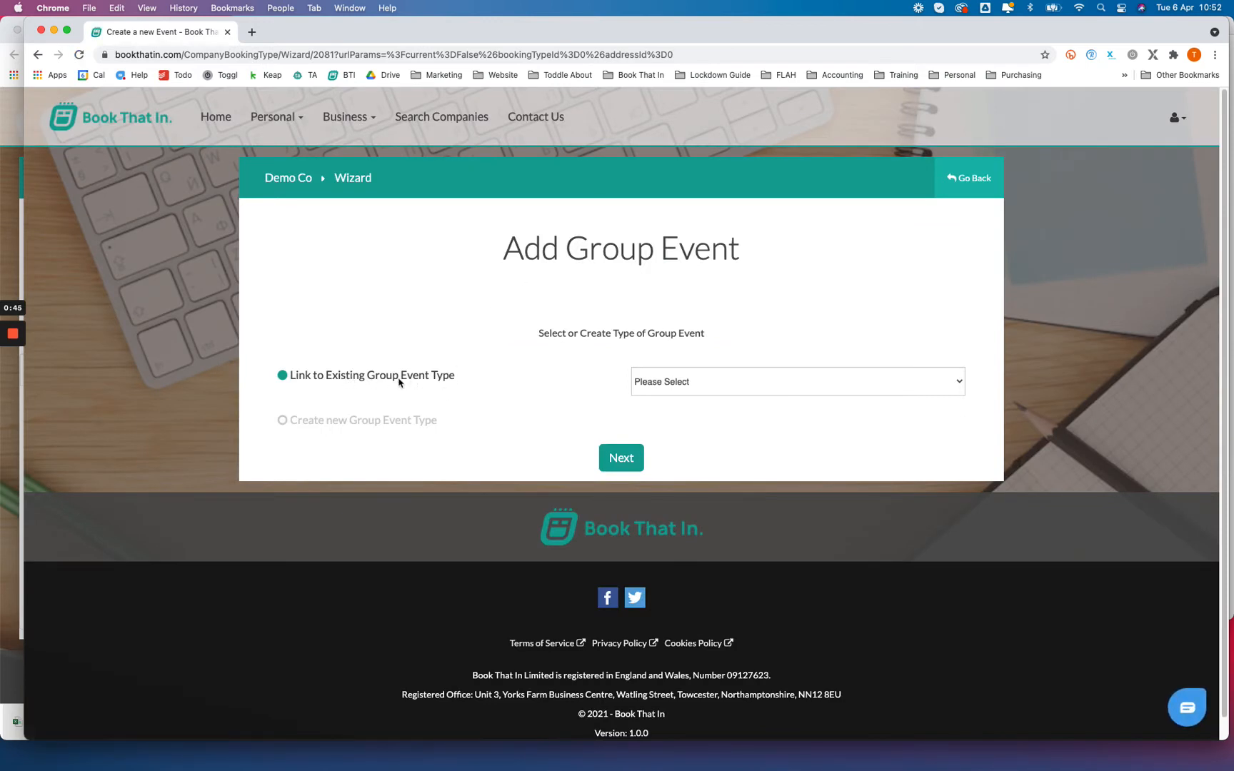
click(740, 386)
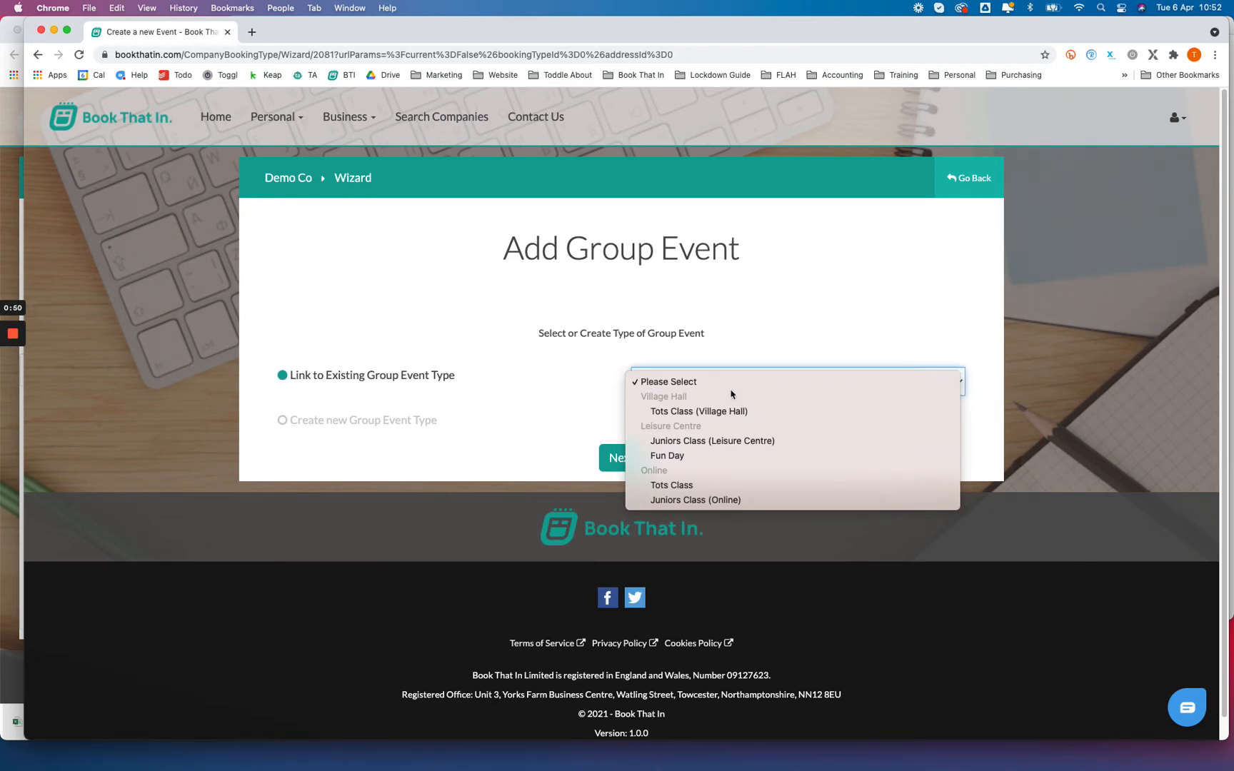
click(709, 441)
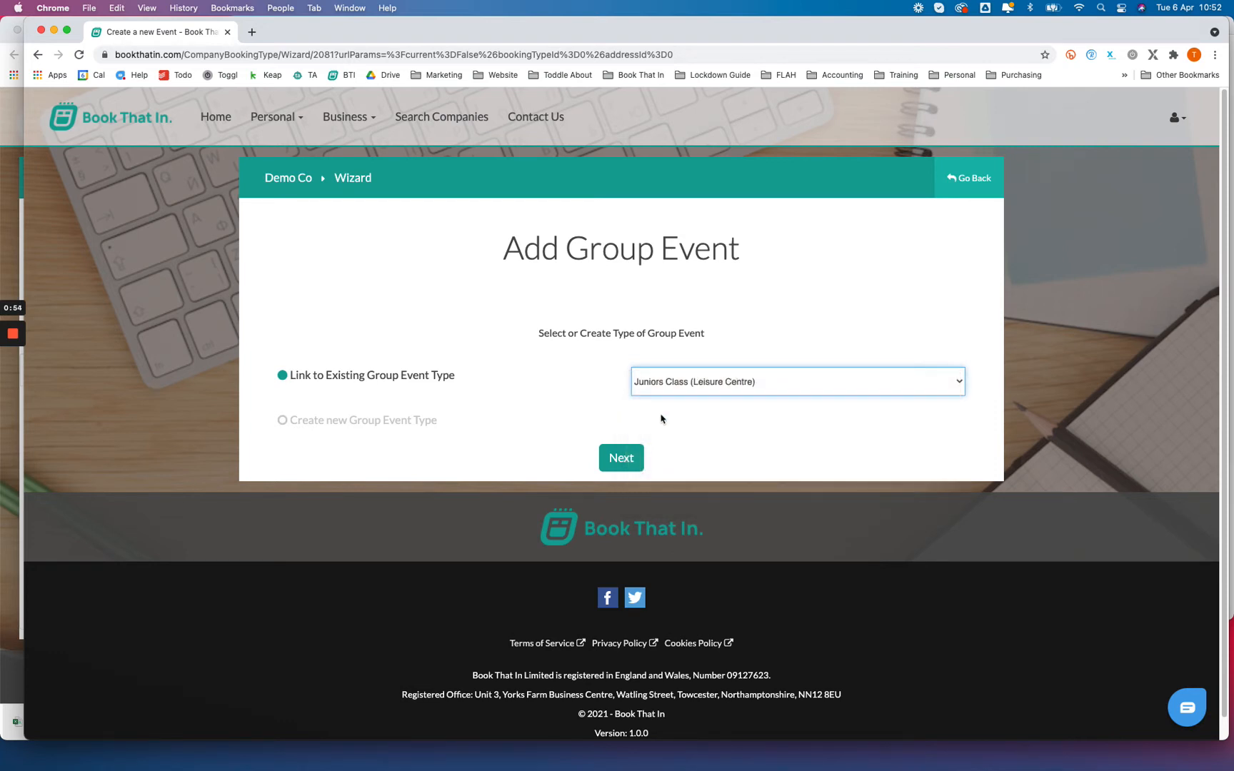
click(622, 458)
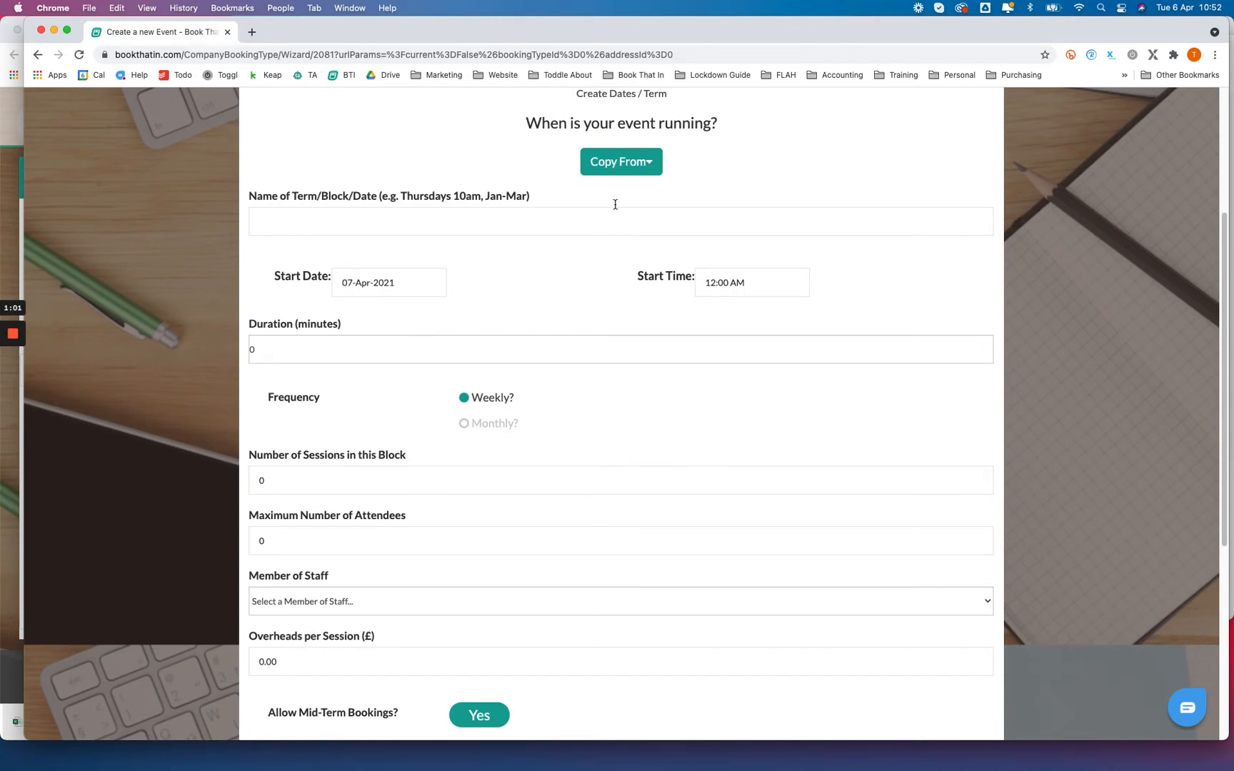
Step: Copy the term details from the Juniors Class (Leisure Centre) block Thursdays 10-11am starting 07th-Jan-2021
click(636, 166)
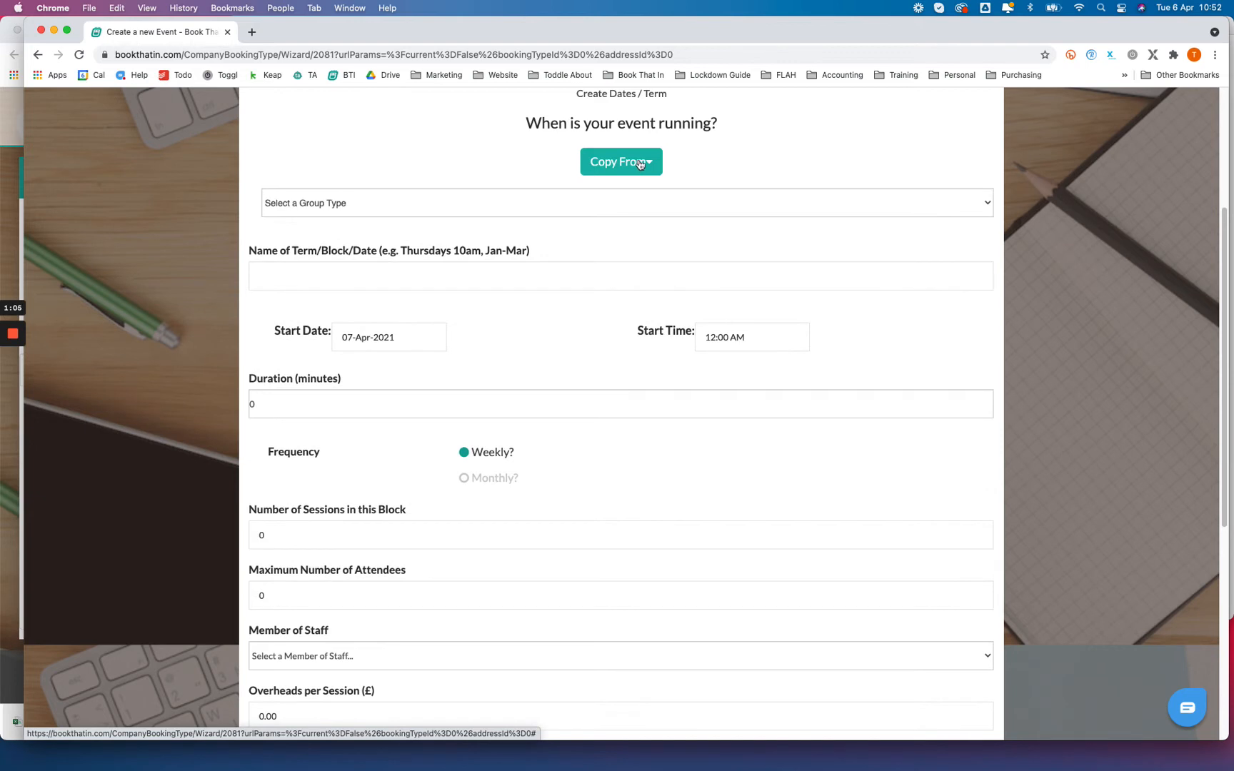
click(518, 204)
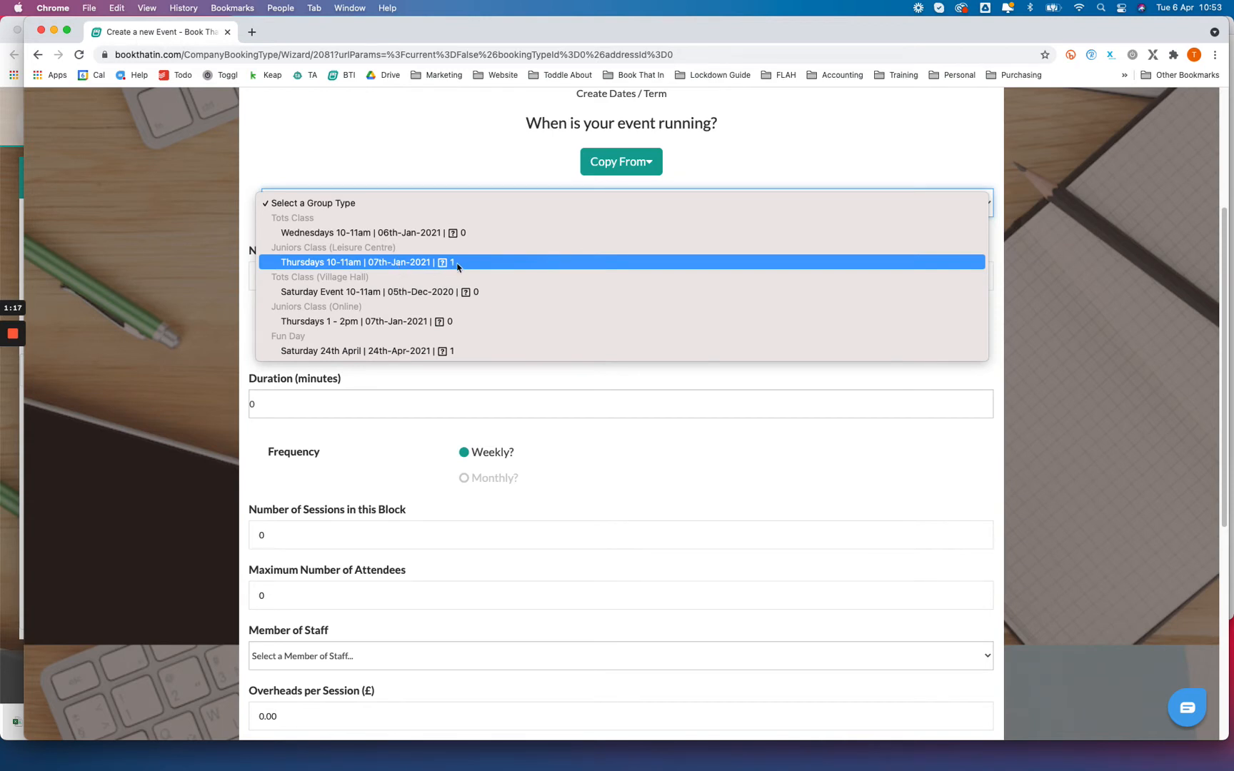
click(377, 264)
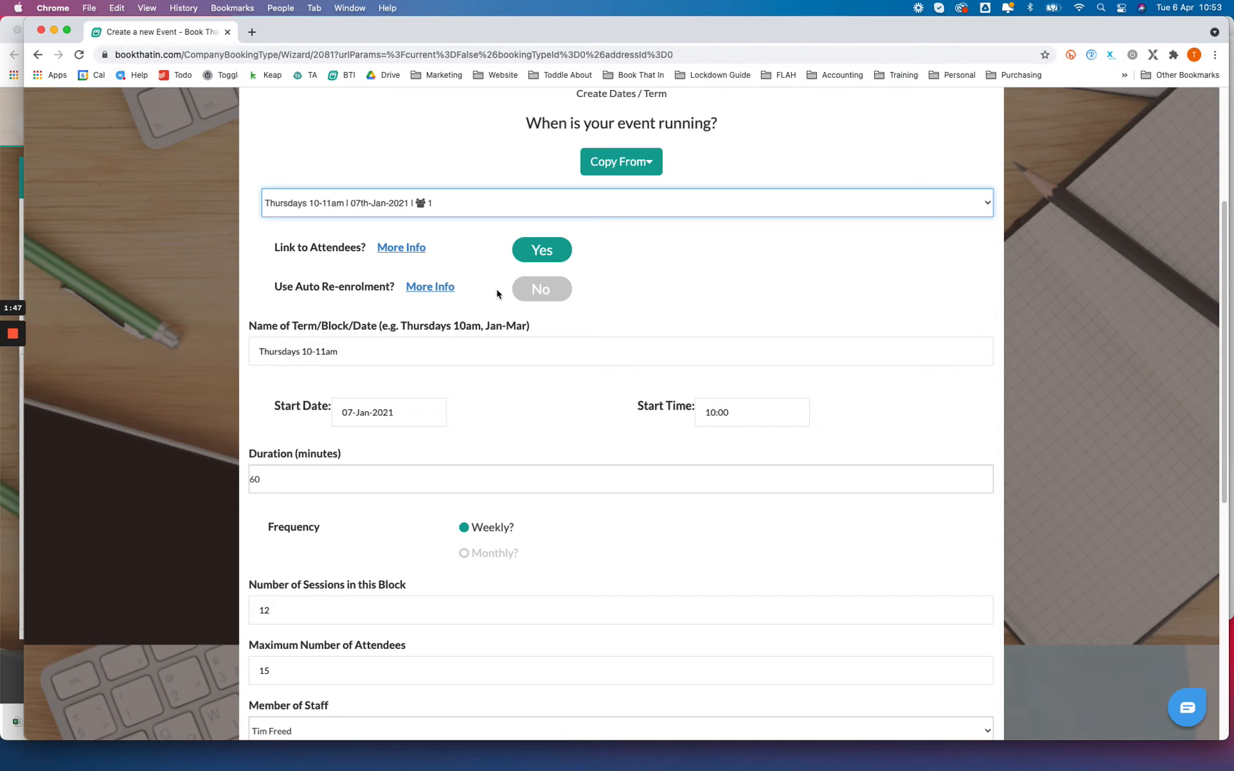
Step: Keep the term name Thursdays 10-11am and set the start date to 06-Apr-2021
click(354, 352)
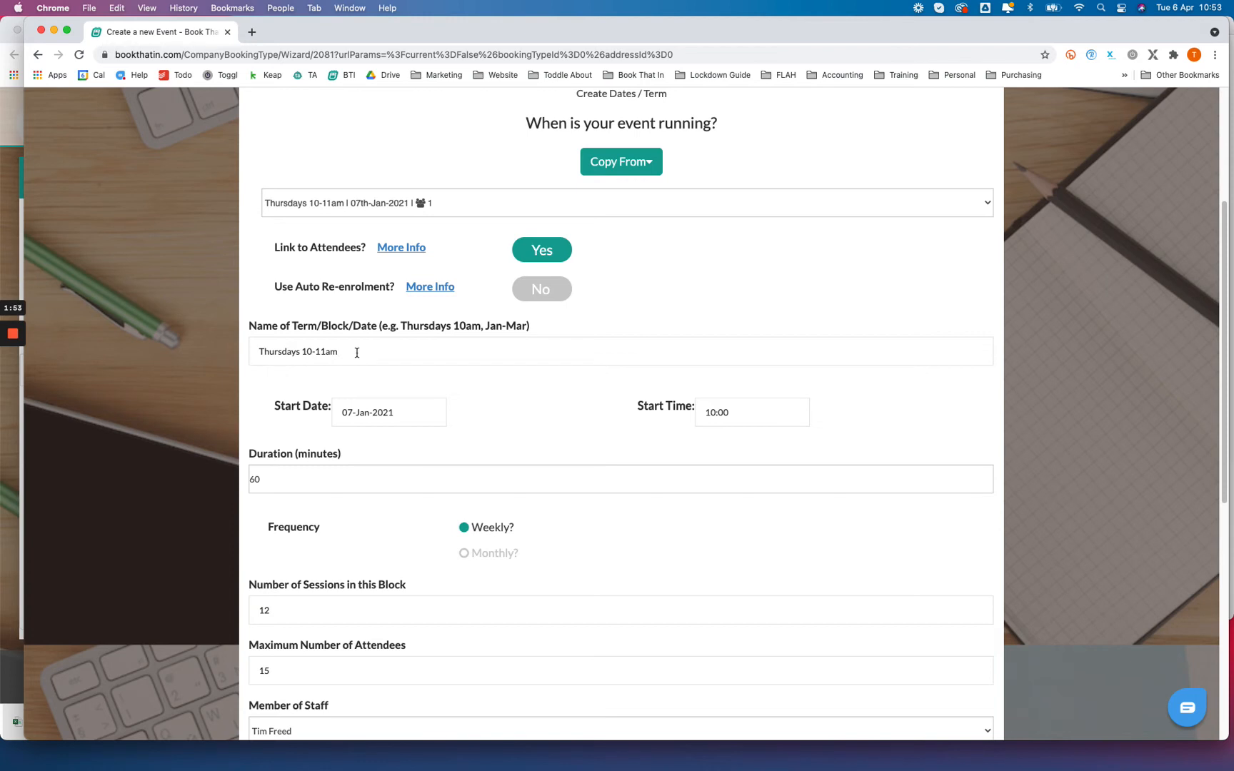
click(405, 414)
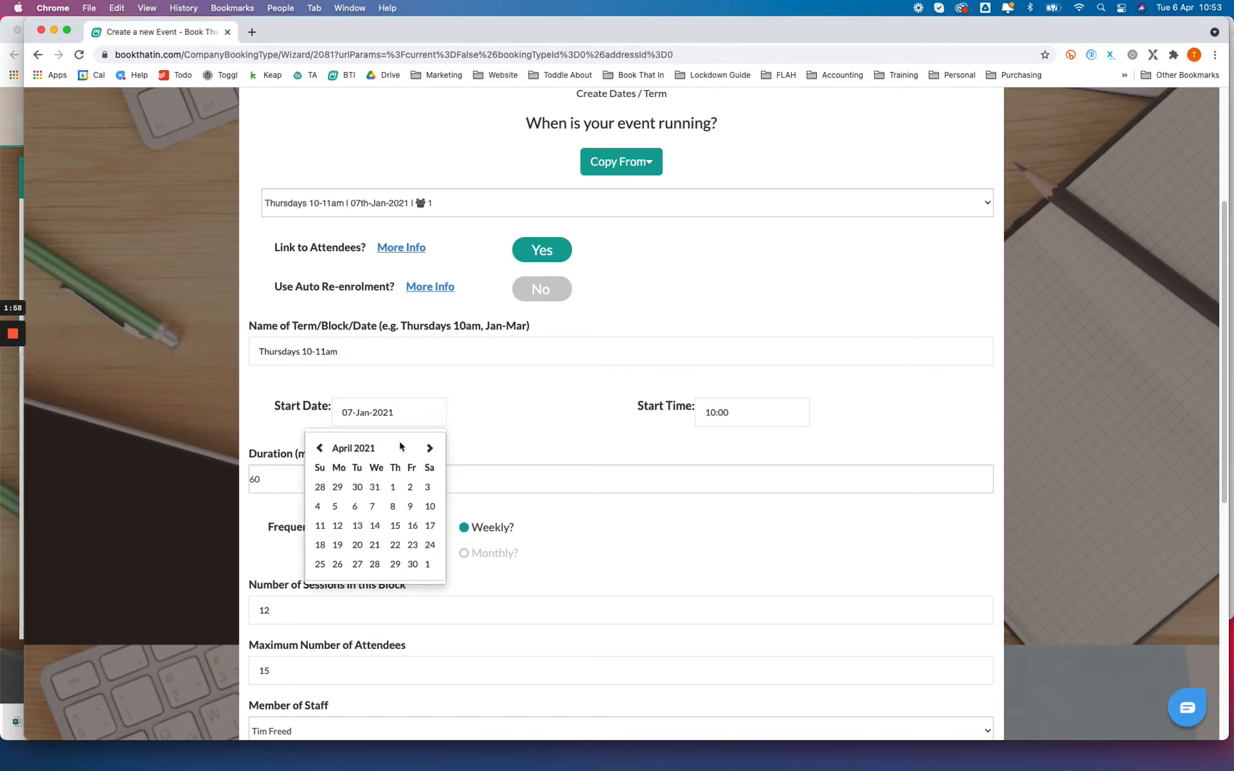
click(357, 507)
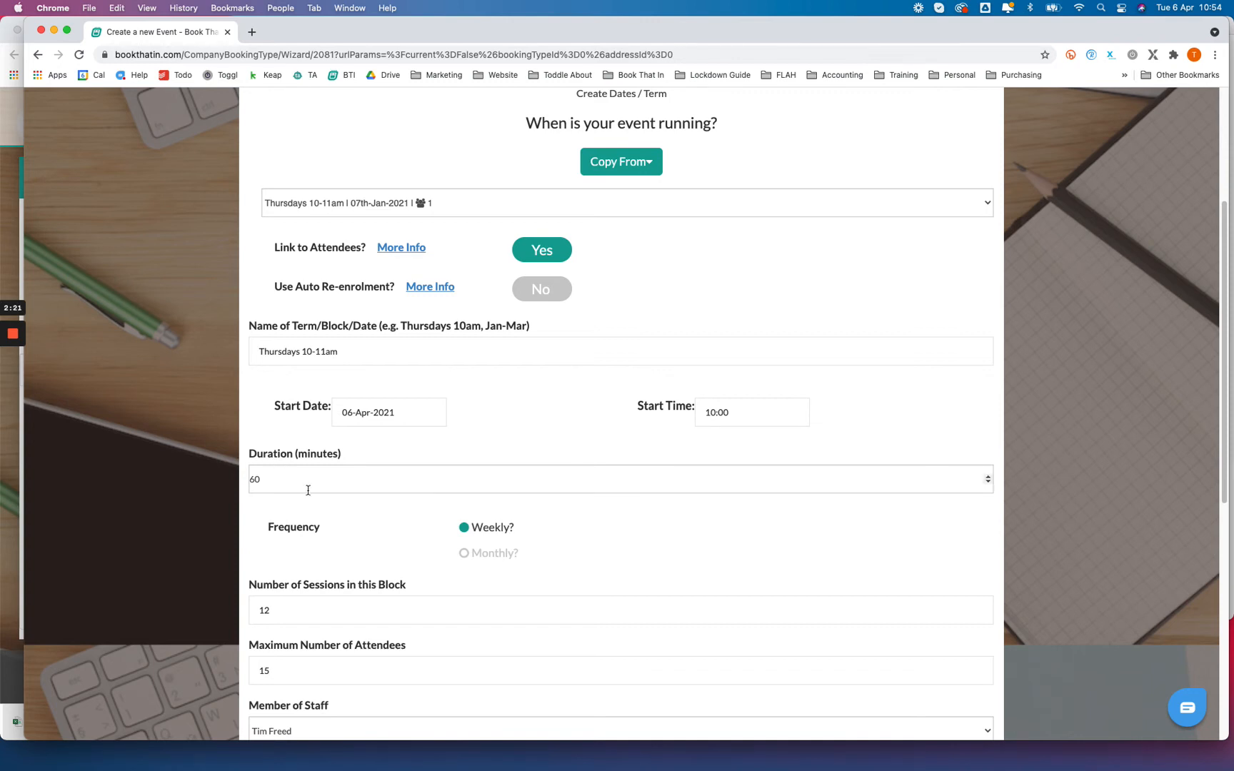
Step: Review the copied number of sessions in the block and the maximum number of attendees
scroll(306, 490, down, 3)
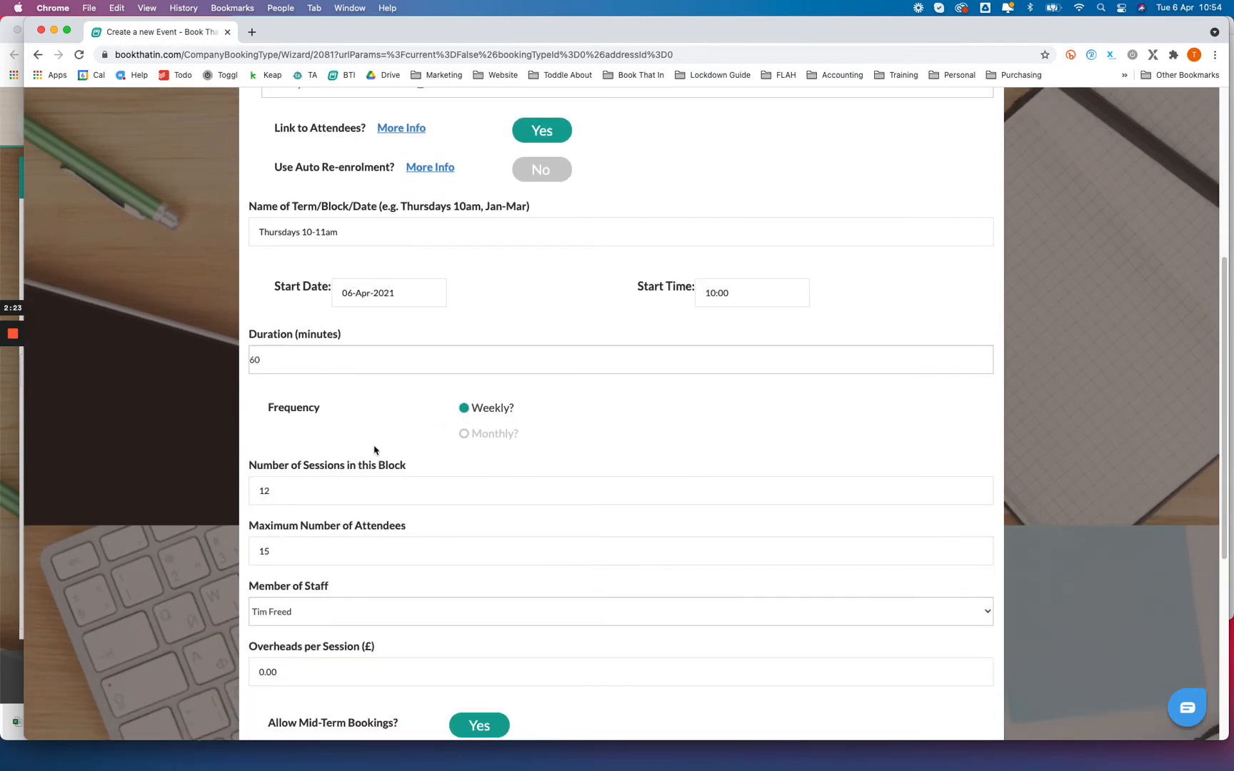
scroll(363, 446, down, 2)
click(283, 432)
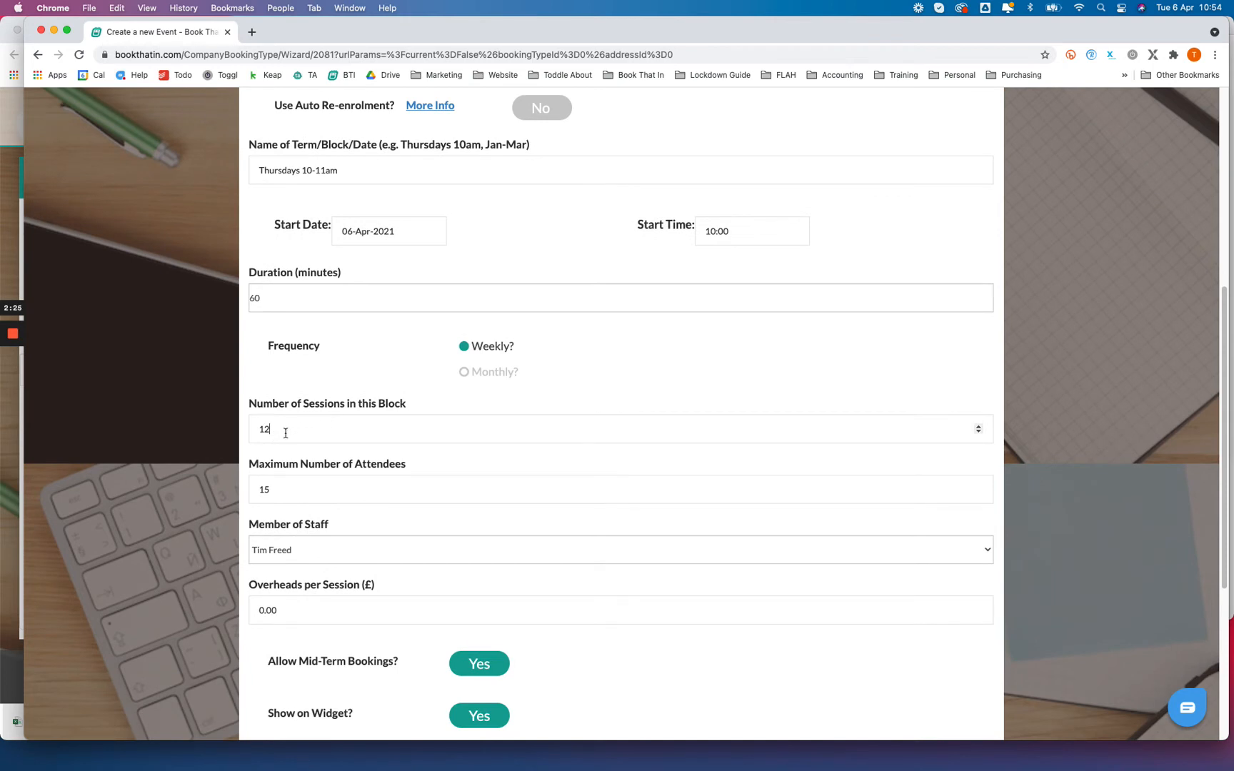
scroll(295, 428, down, 1)
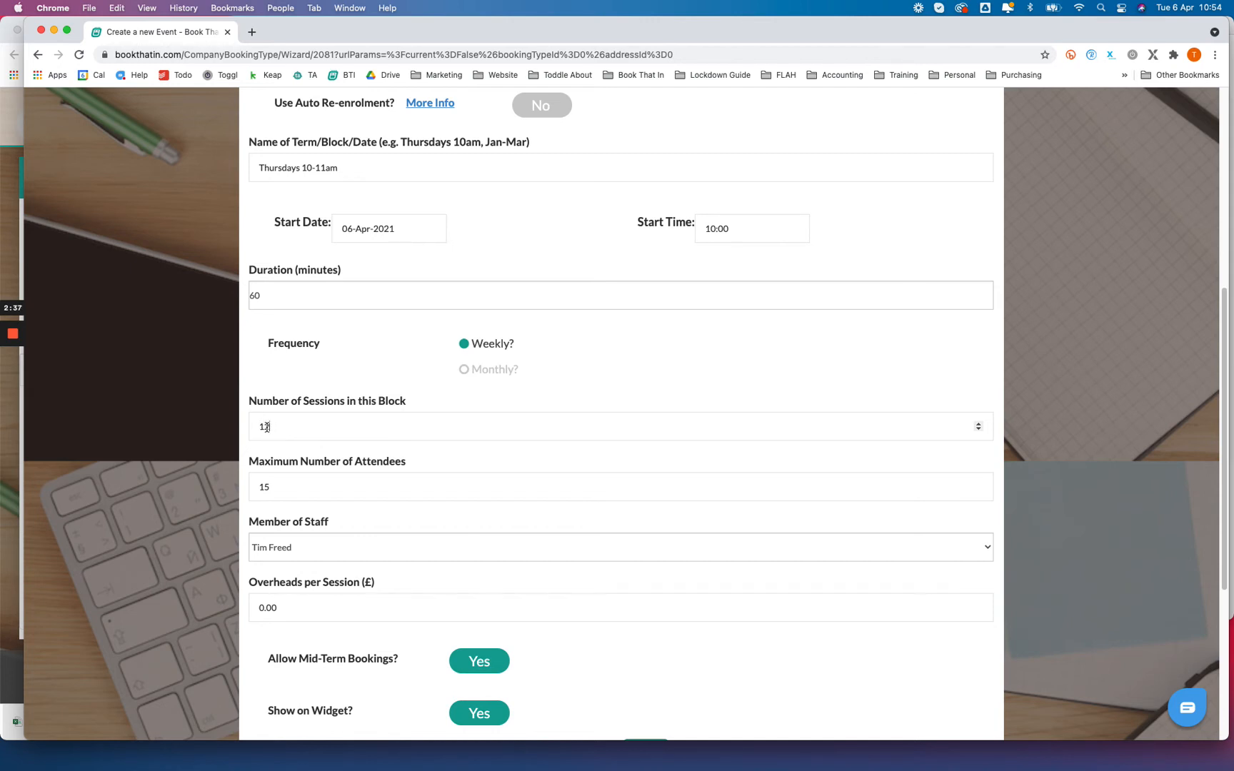
drag(266, 427, 258, 427)
click(277, 425)
scroll(279, 427, down, 3)
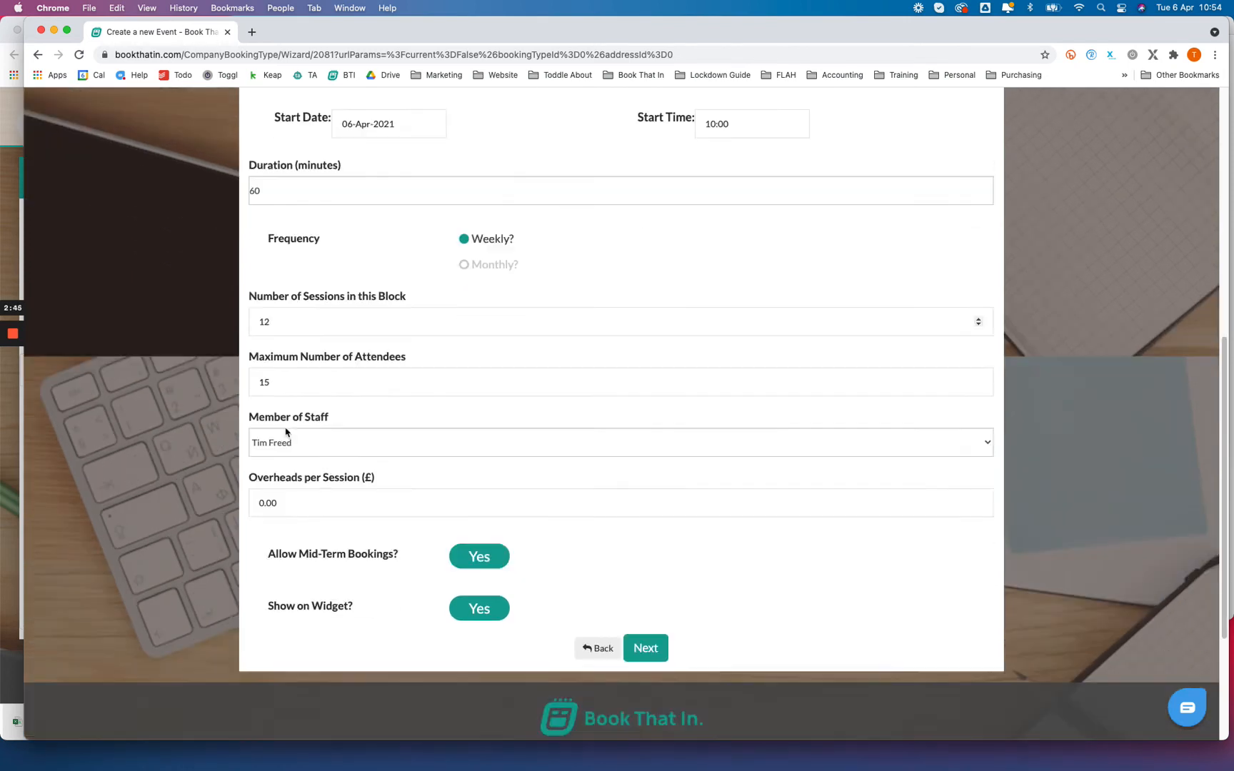
click(278, 381)
Step: Turn off showing the new term on the widget and continue to the booking costs
scroll(367, 379, down, 6)
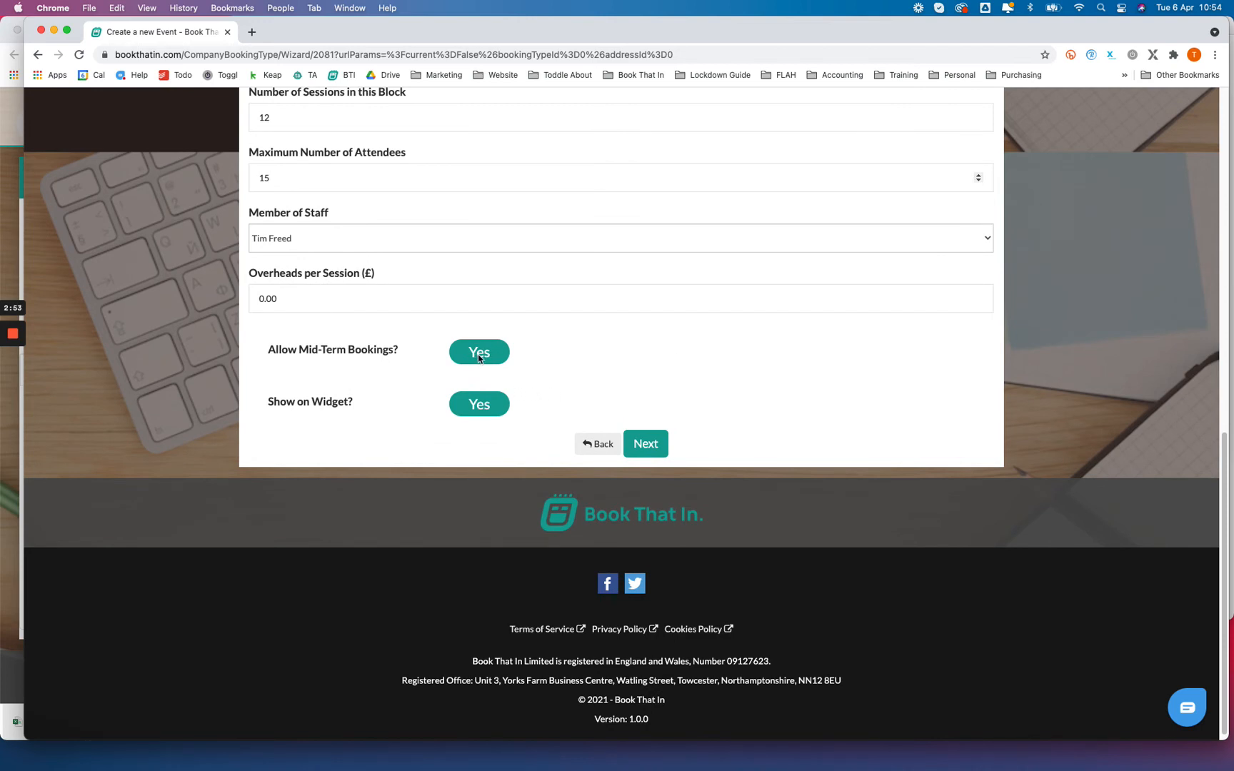
click(481, 410)
click(646, 444)
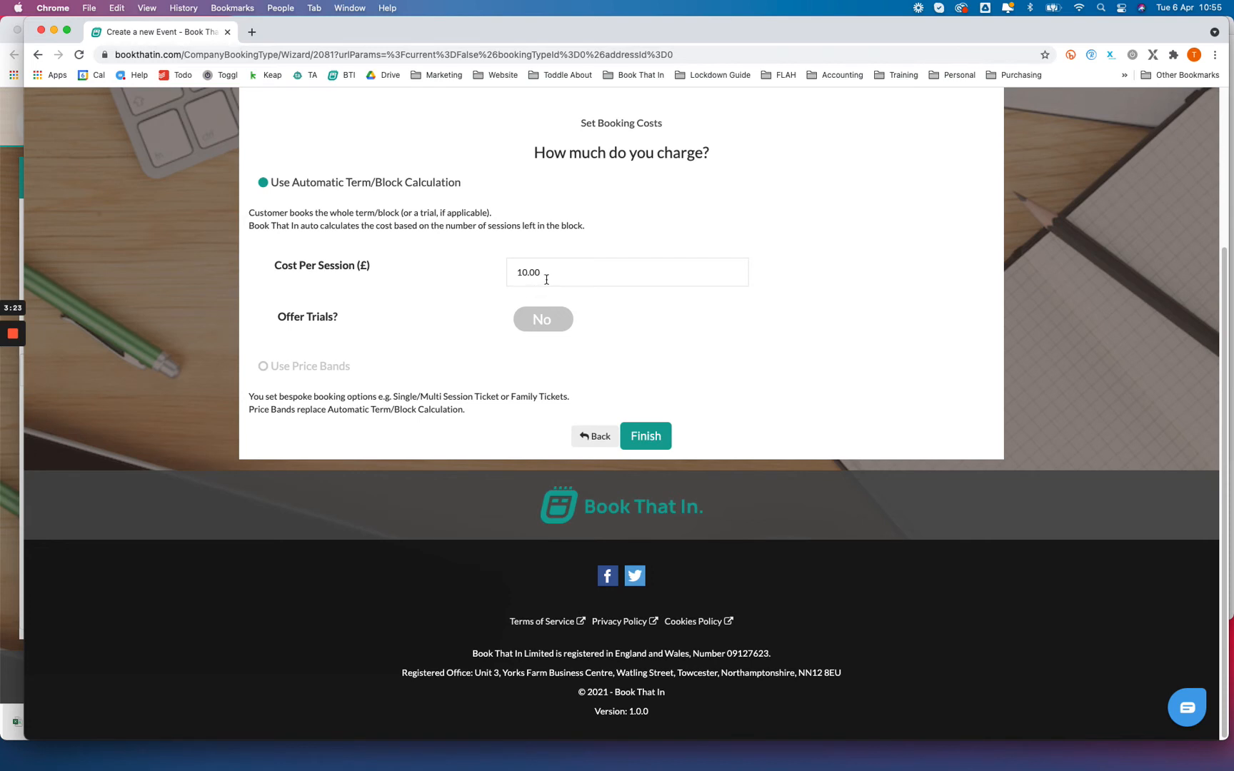
Step: Check the cost per session under the automatic term/block calculation and finish creating the group event
drag(549, 277, 517, 272)
click(517, 272)
drag(541, 272, 518, 272)
click(556, 270)
click(651, 442)
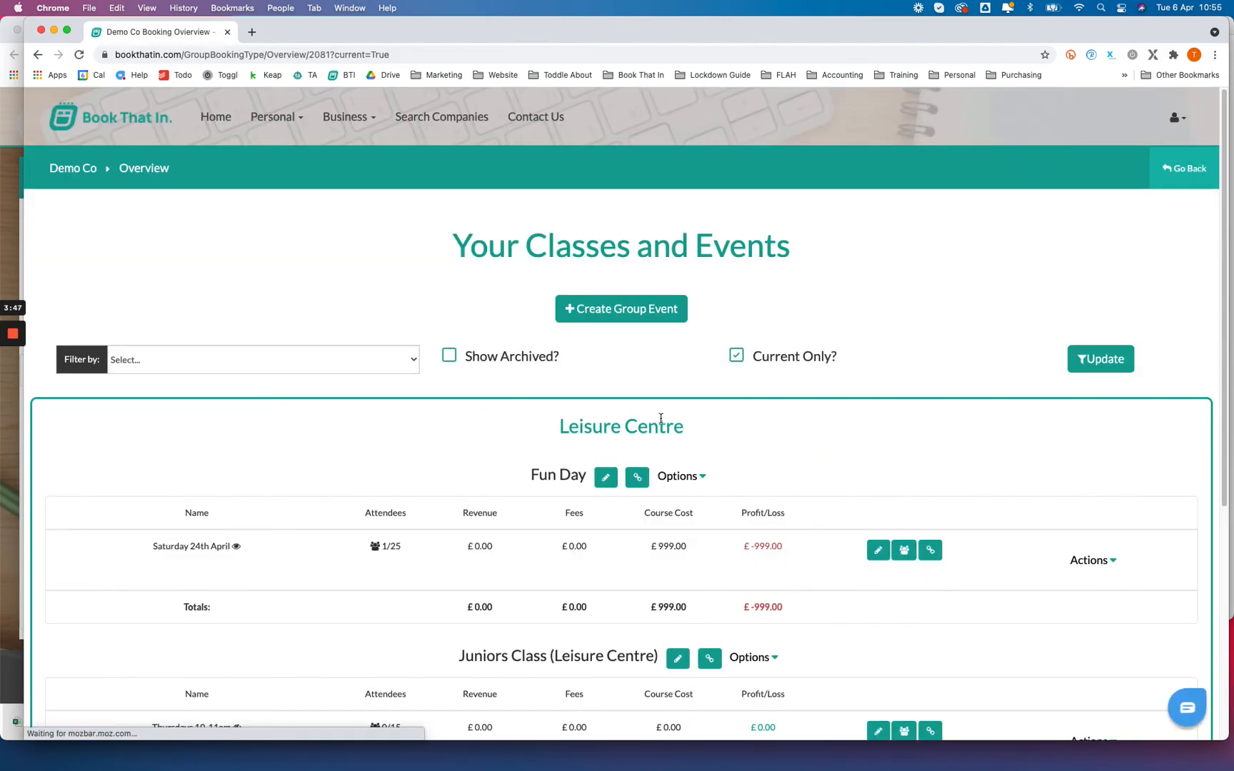
Step: Open the notification email of the new Thursdays 10-11am term for editing and review its message text
scroll(660, 419, down, 5)
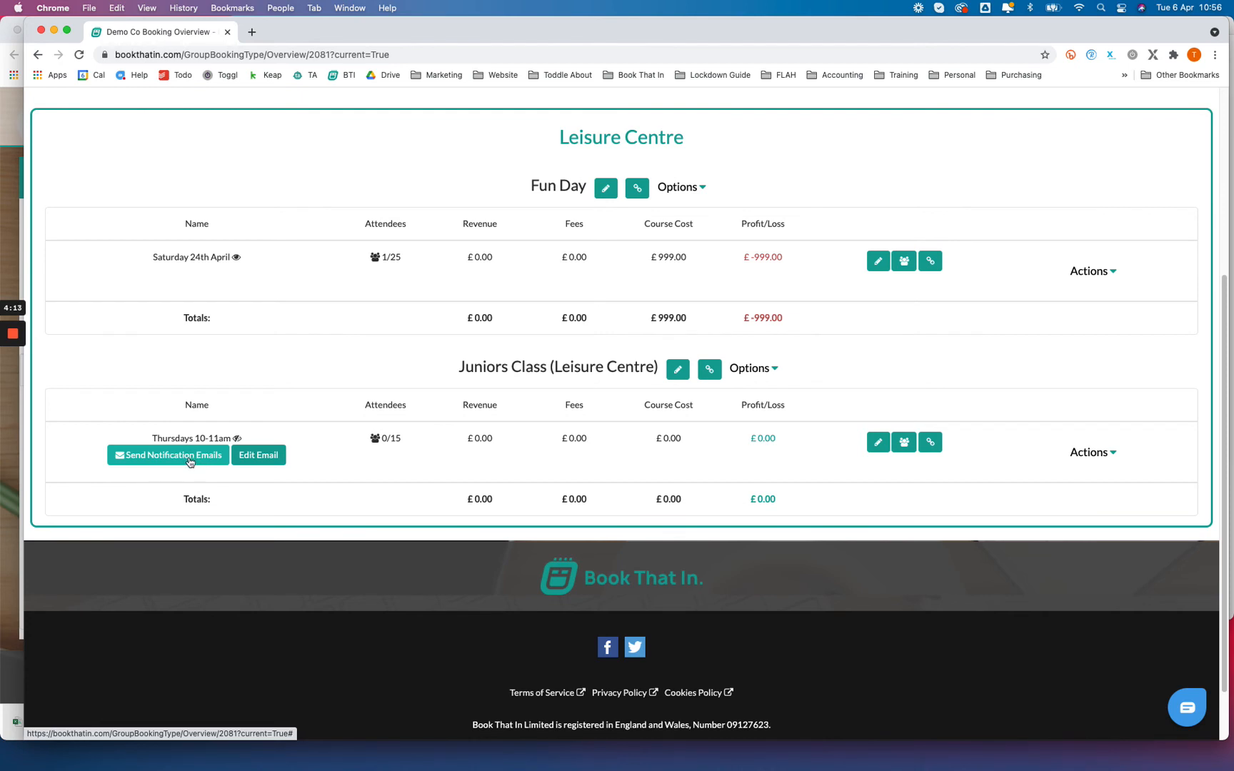
click(261, 458)
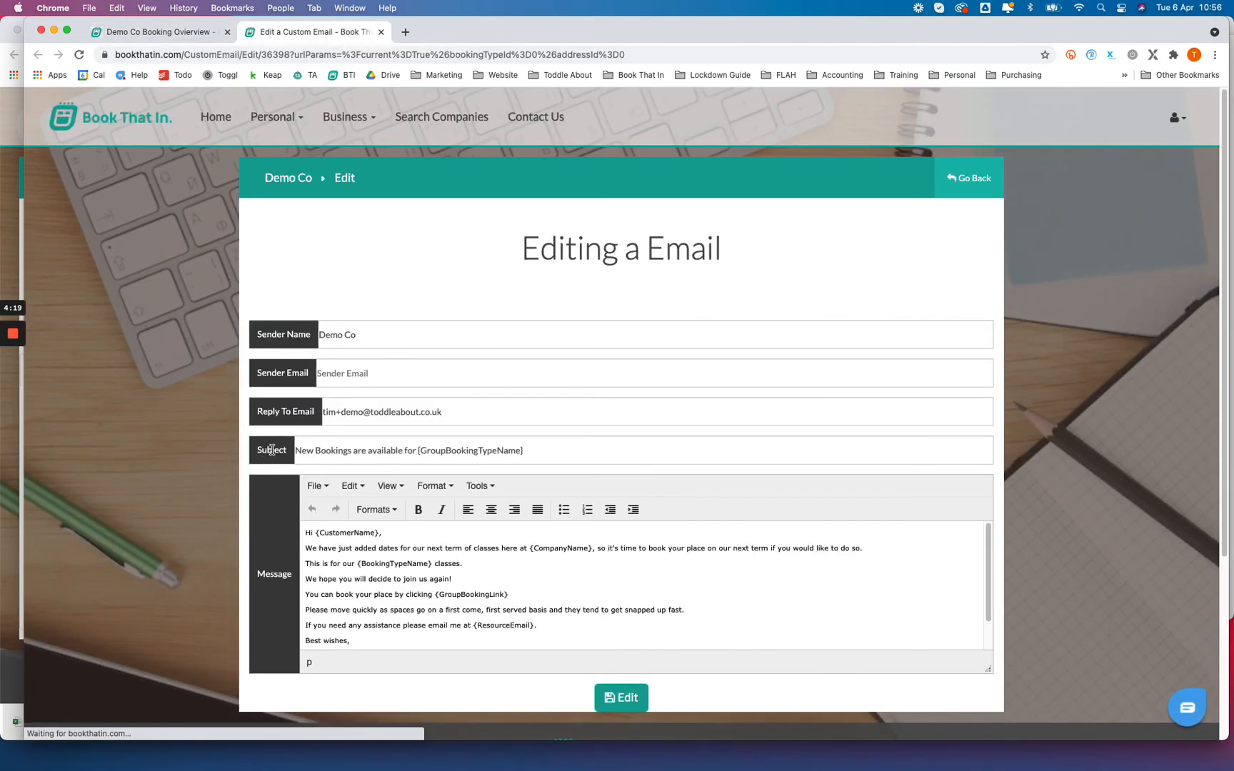
scroll(419, 561, down, 1)
scroll(419, 561, up, 1)
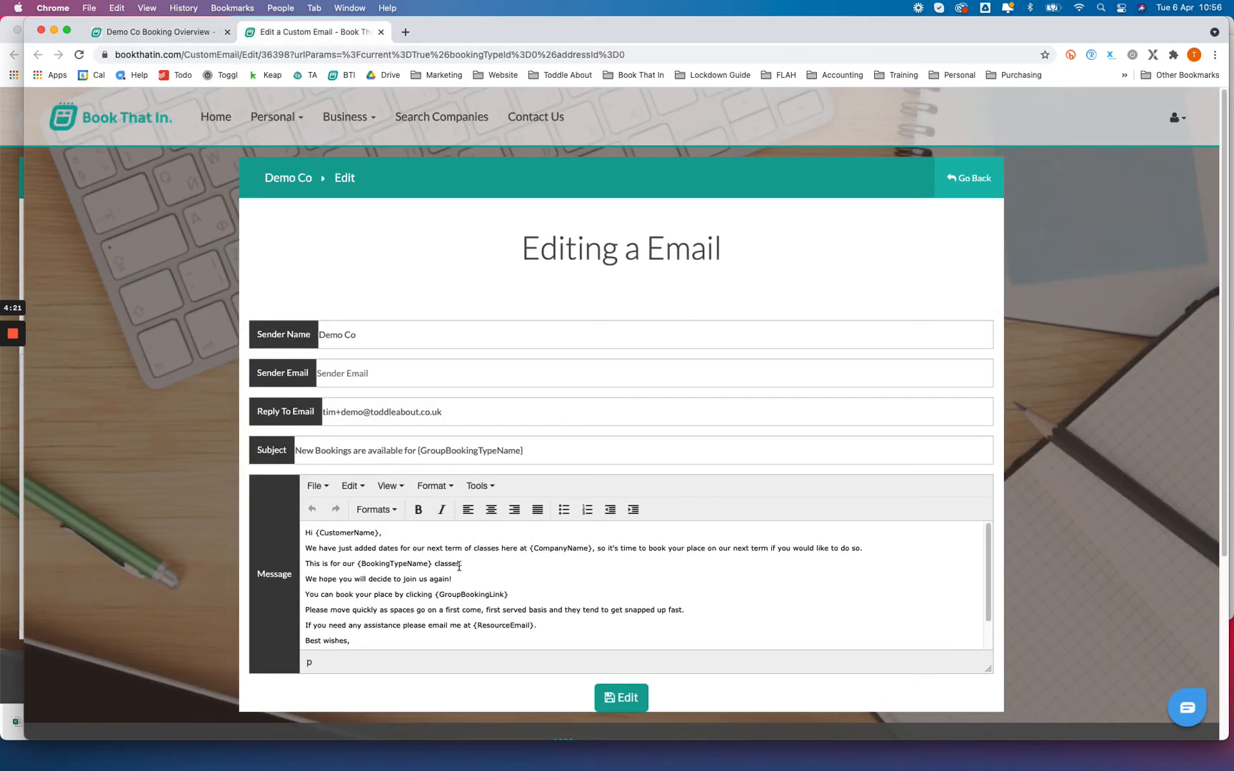
click(476, 552)
scroll(477, 566, down, 1)
scroll(480, 566, up, 1)
Step: Return to the booking overview and send the notification emails to all current attendees of the previous class
click(163, 36)
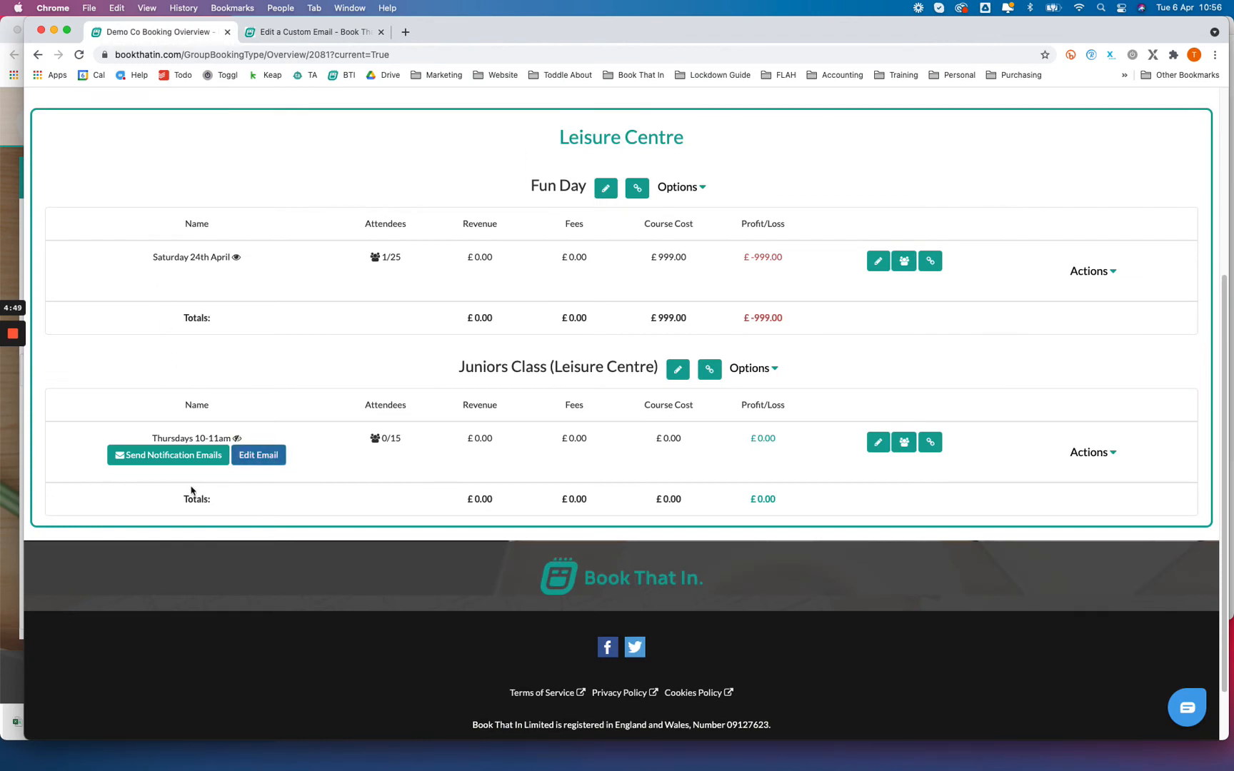
click(175, 456)
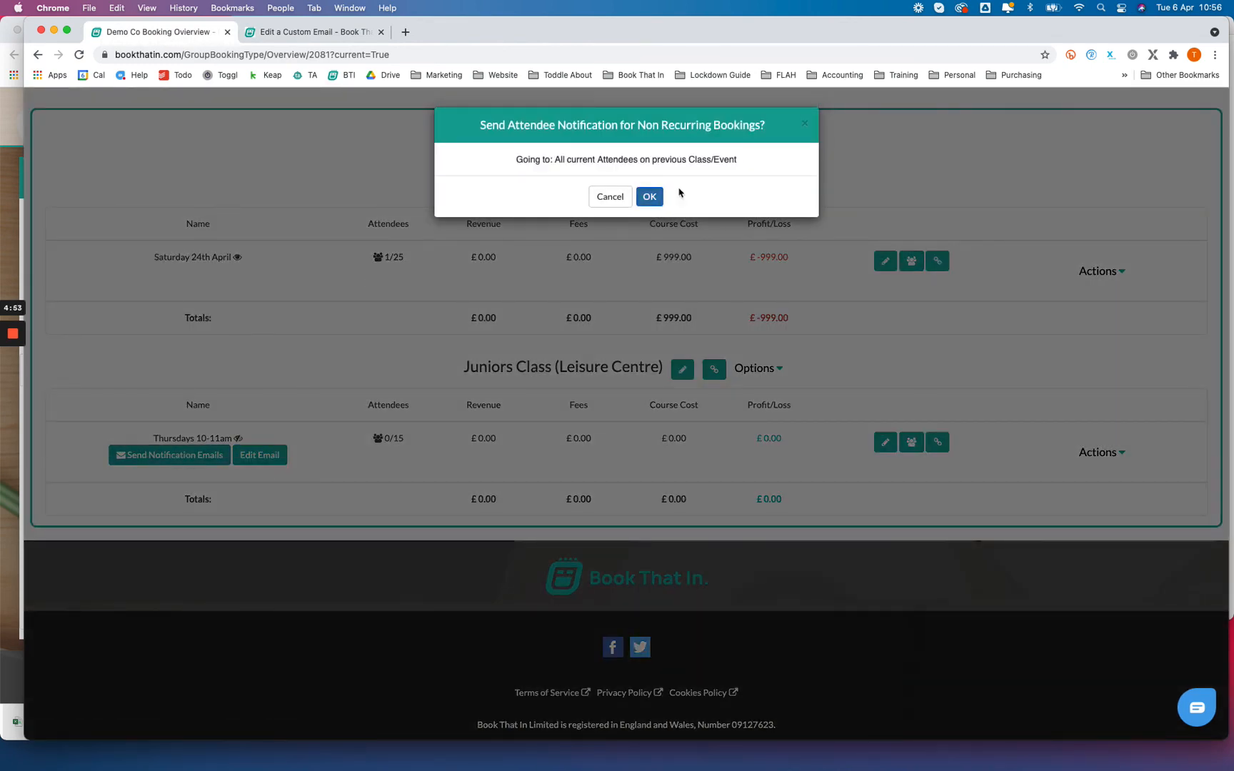
click(650, 198)
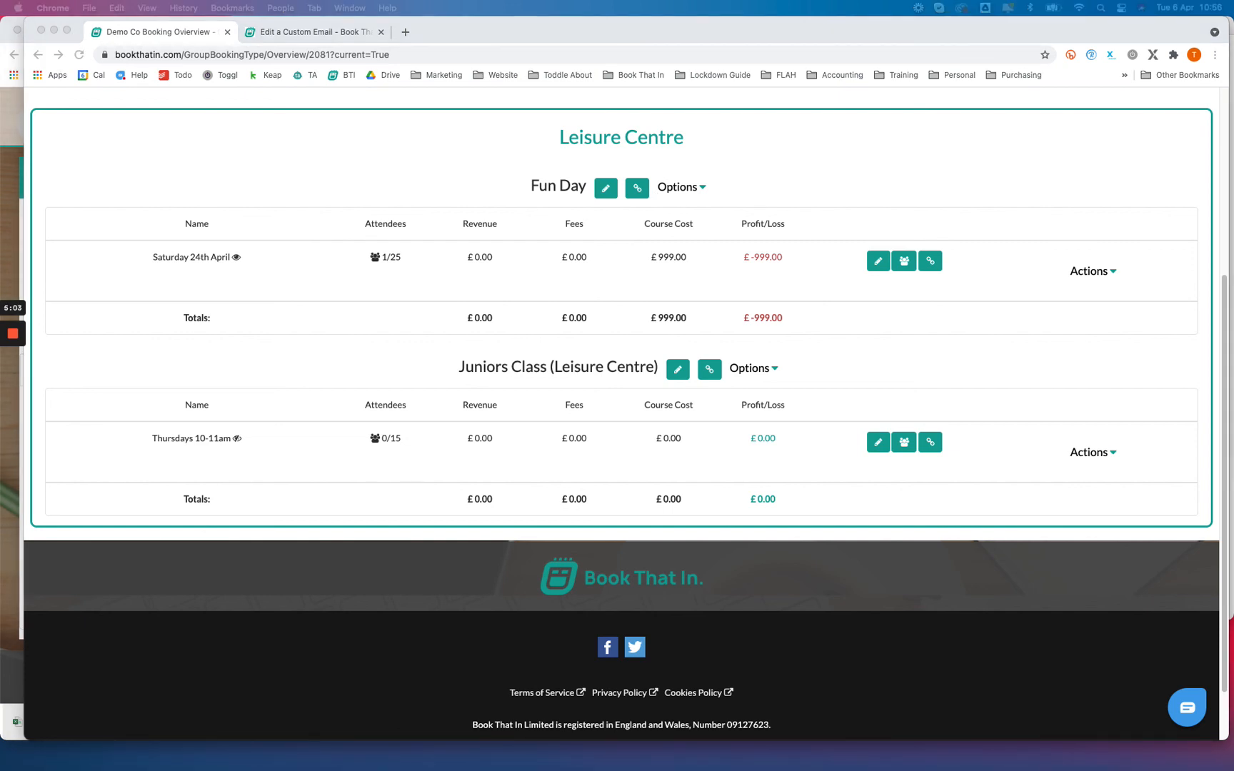
Step: Open the received new bookings email in Spark, widen its window and follow its booking link
drag(0, 209, 404, 108)
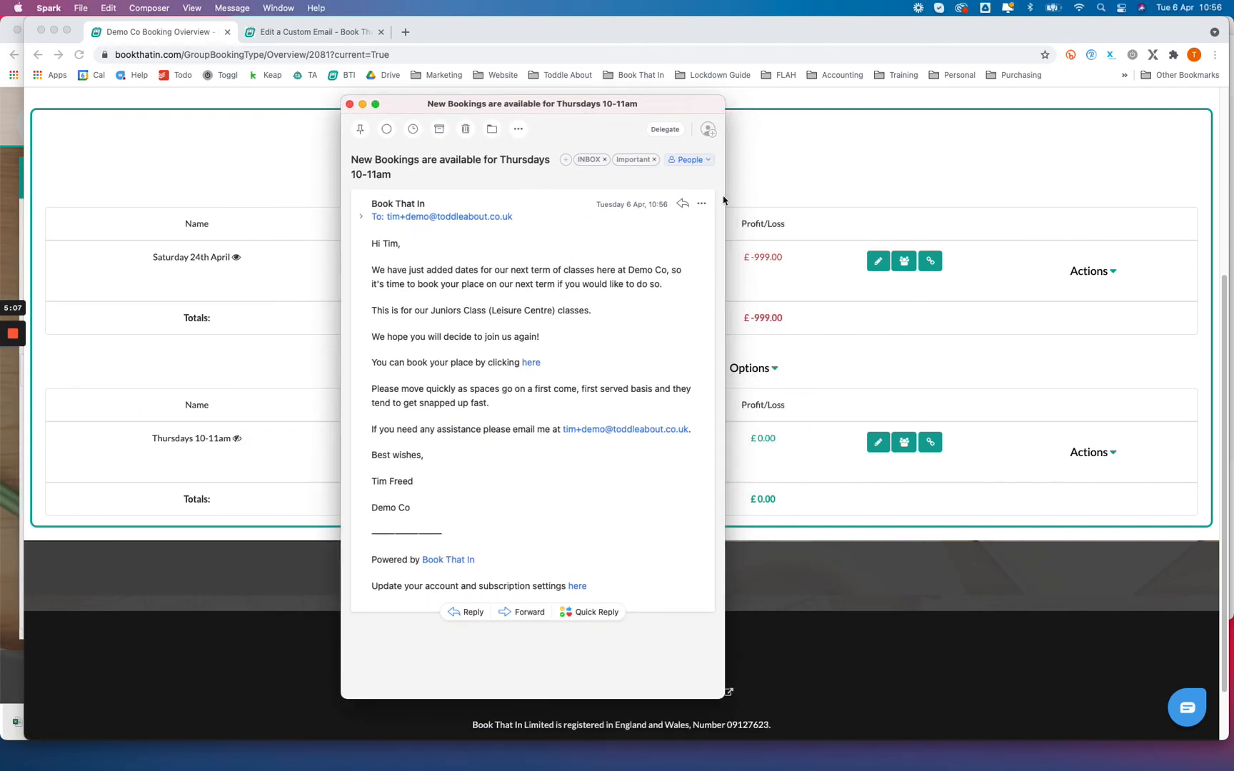
drag(725, 200, 1019, 214)
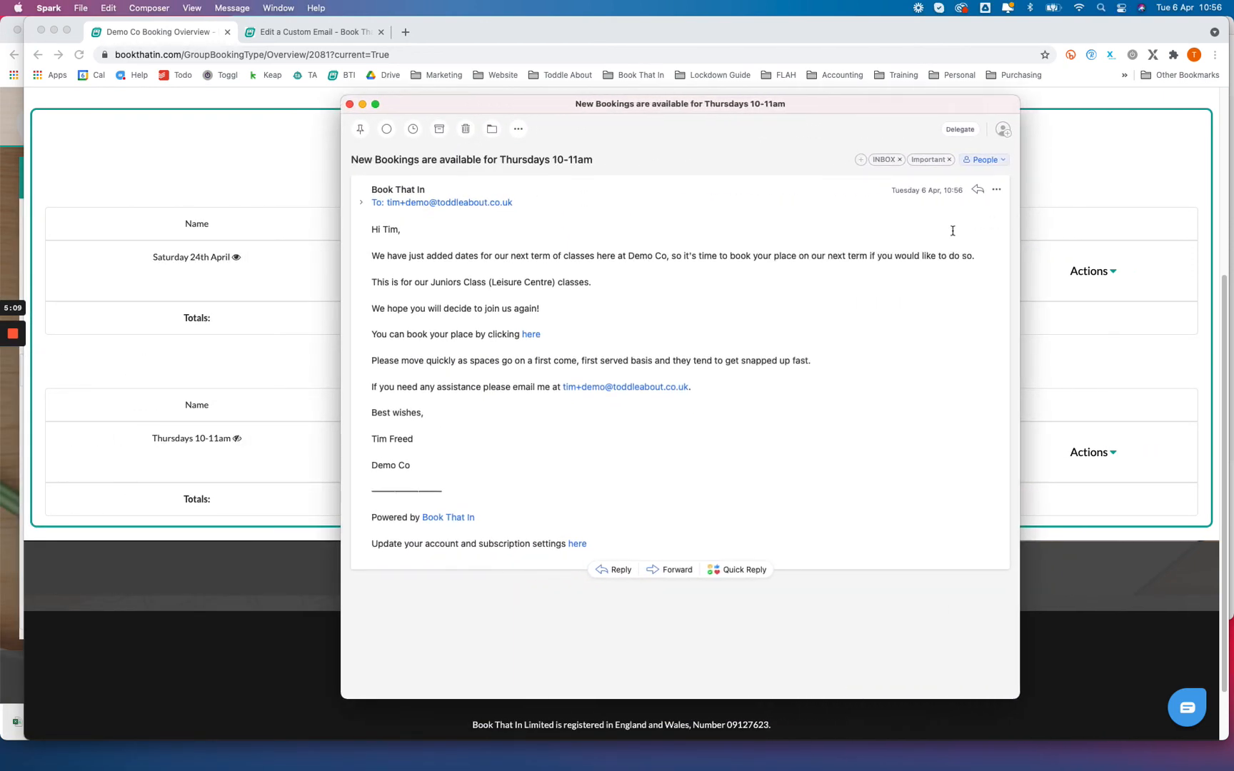
click(531, 335)
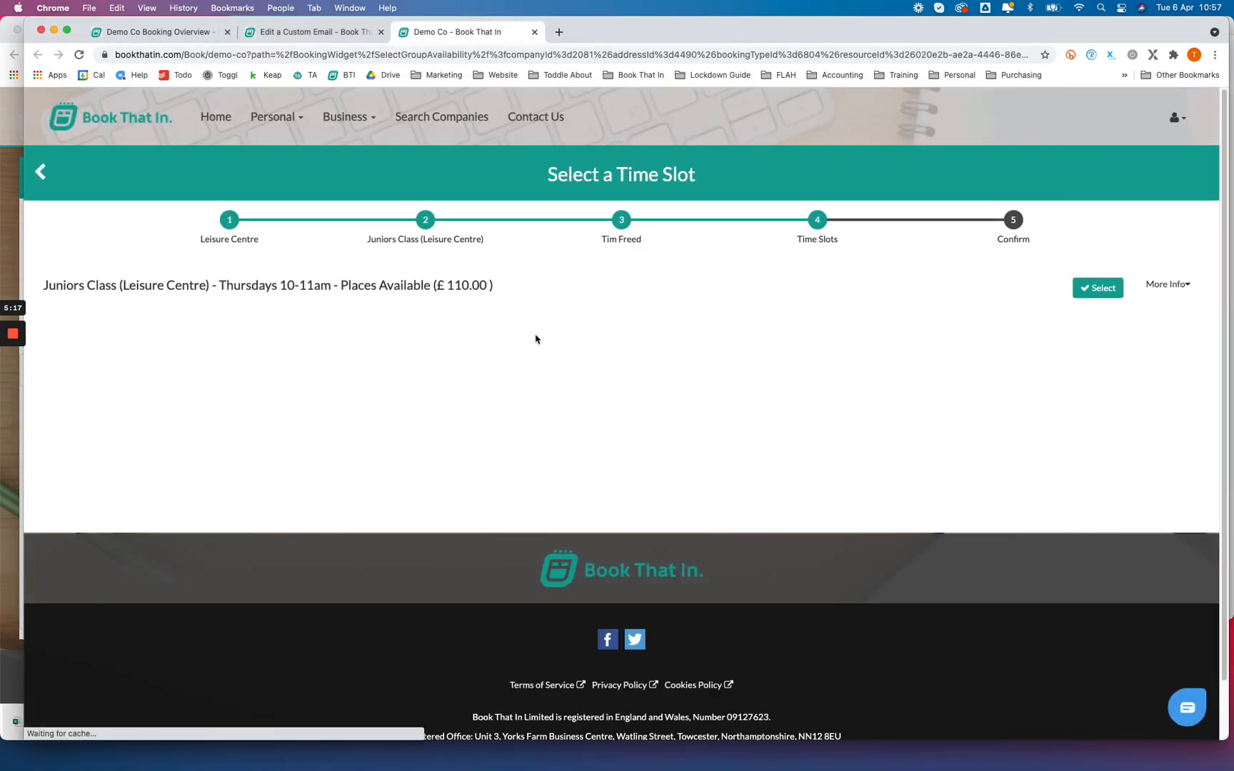
Step: Examine the session dates offered for Juniors Class (Leisure Centre), collapse them and return to the booking overview
click(415, 292)
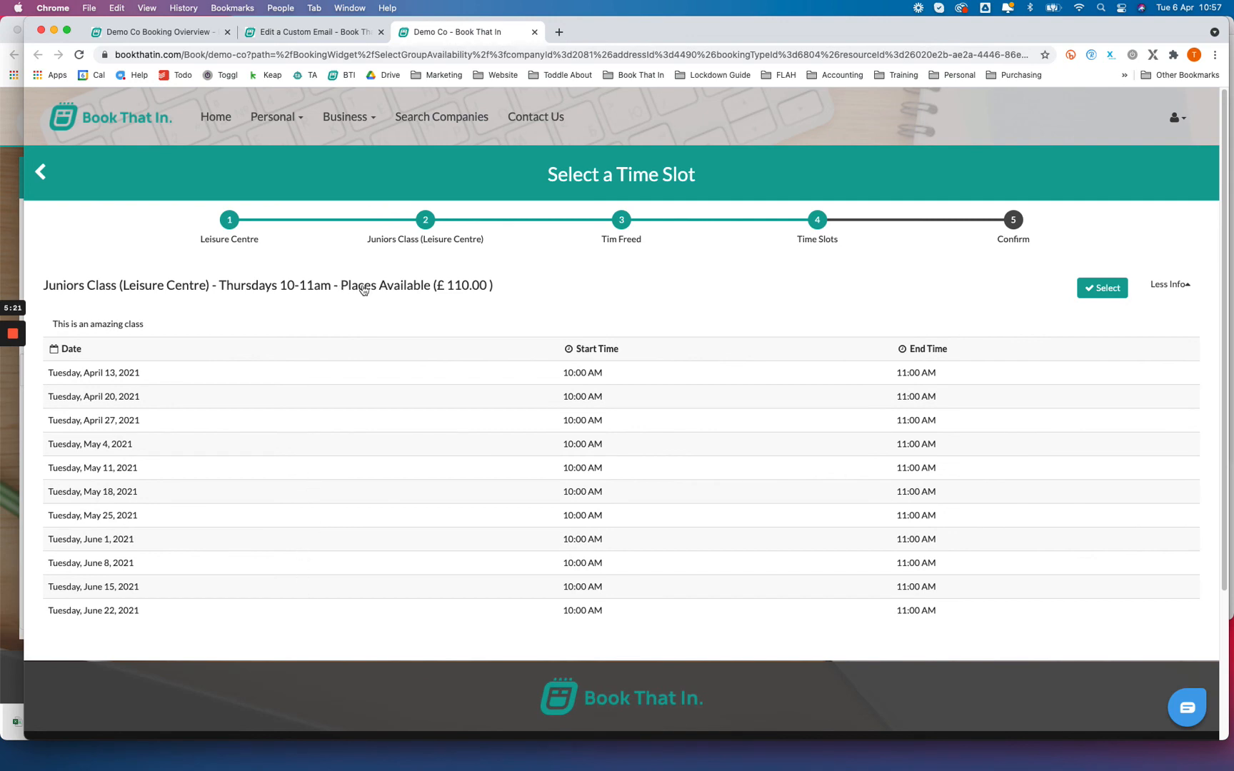
click(363, 288)
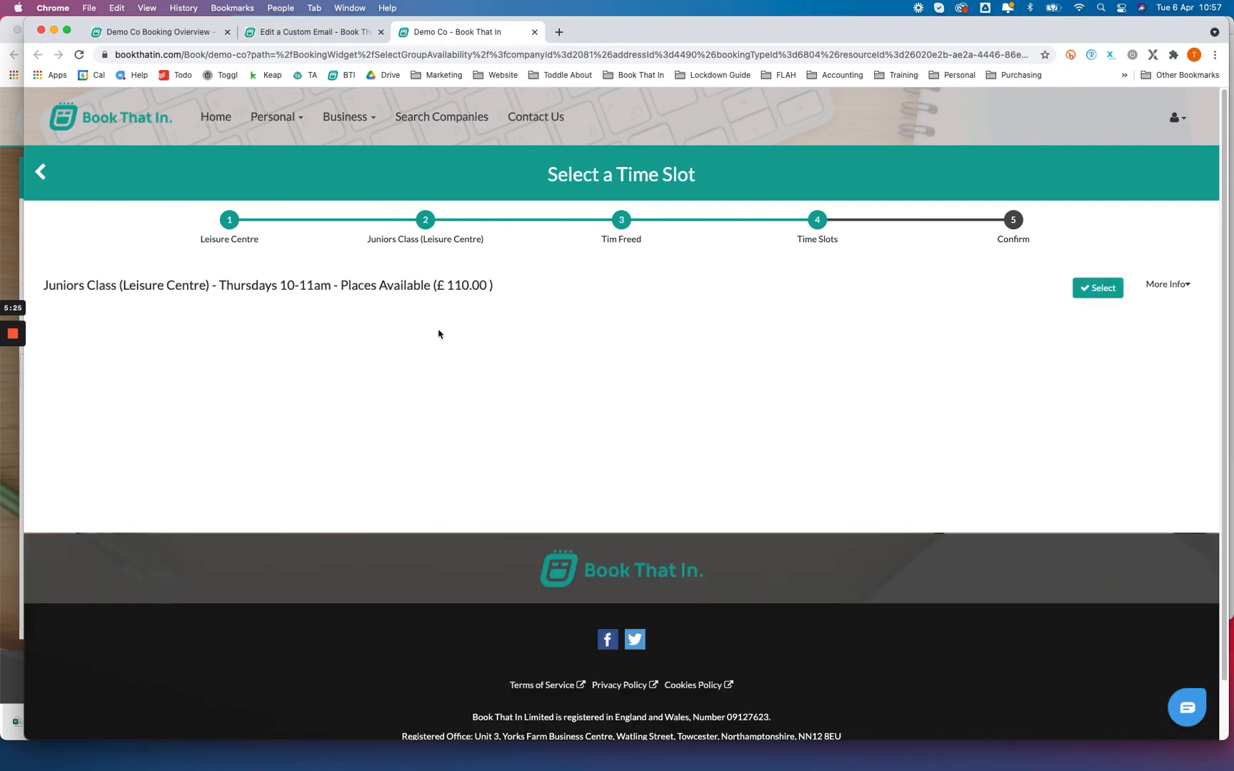
click(284, 30)
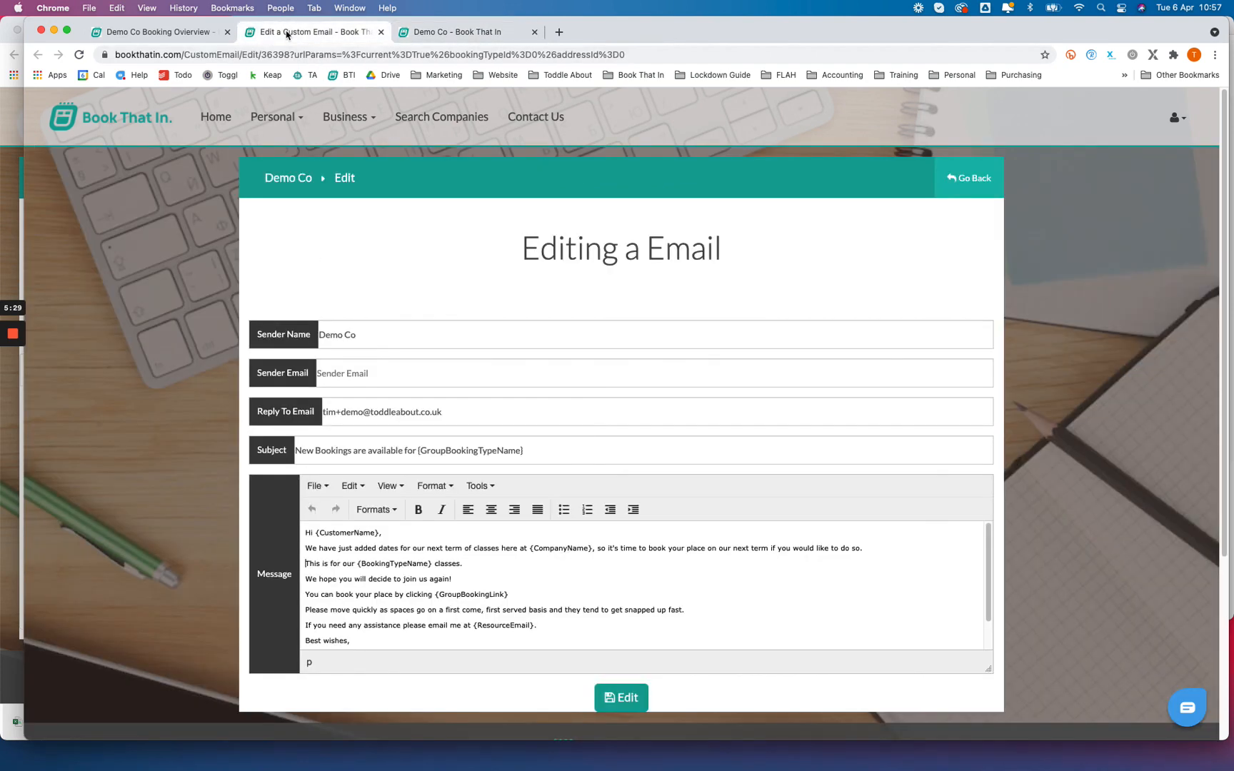
click(186, 32)
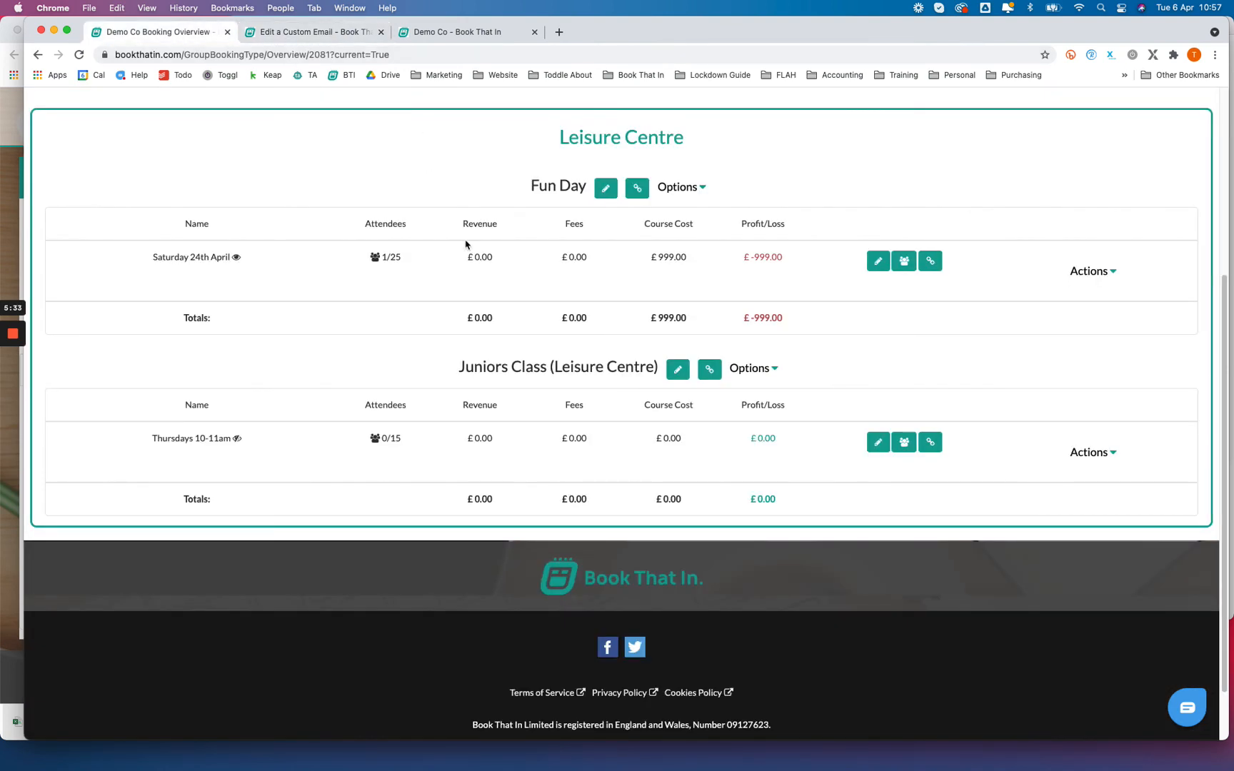